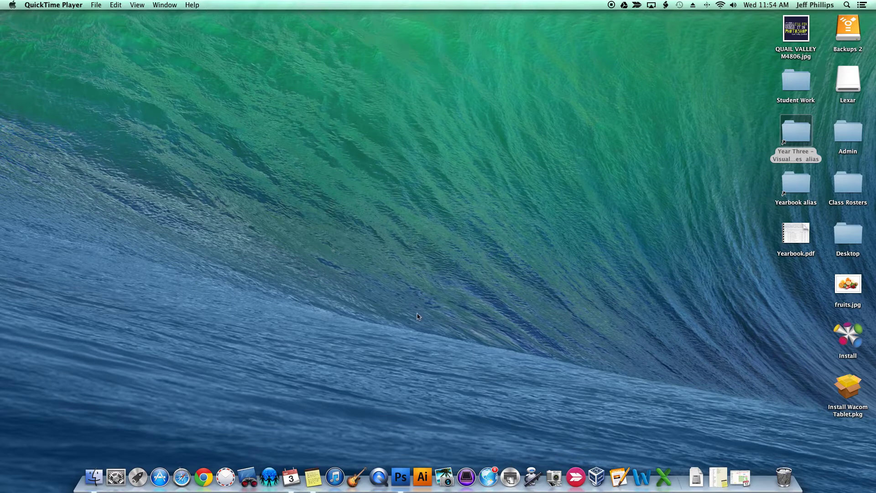
Switch to Photoshop and create a new layer named "Painting" directly above the paper layer
click(403, 470)
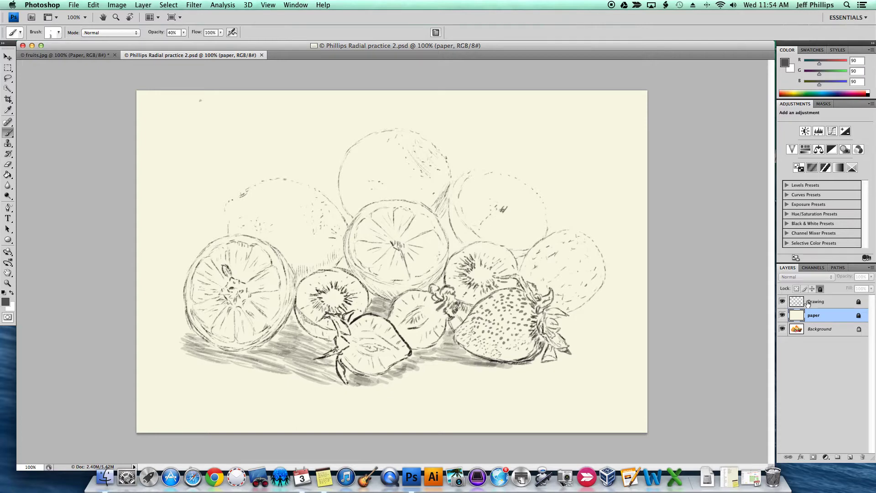
click(142, 6)
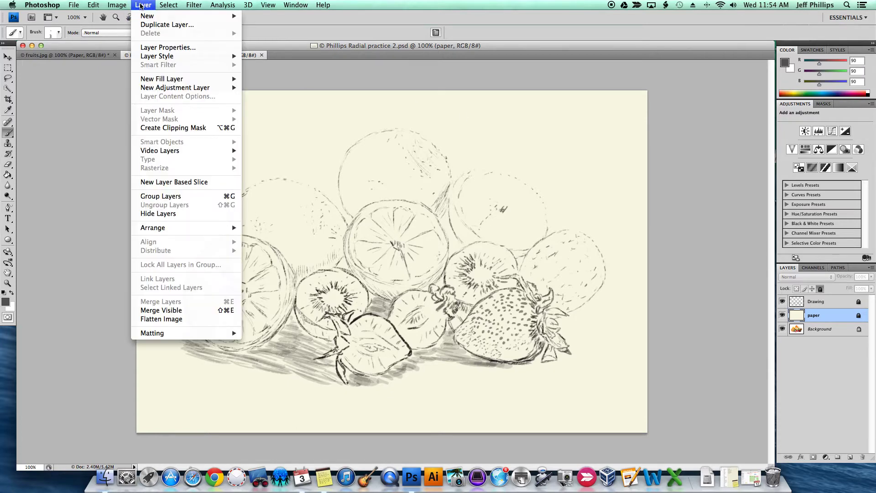
mouse_move(142, 17)
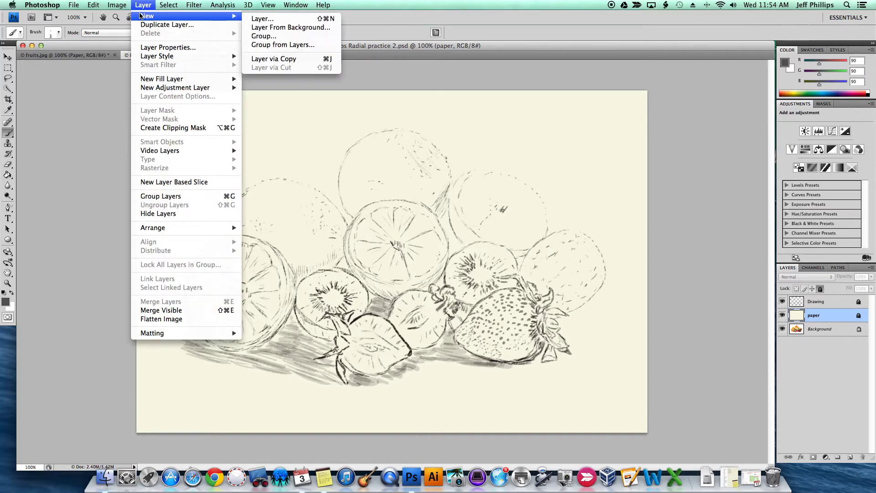
click(284, 19)
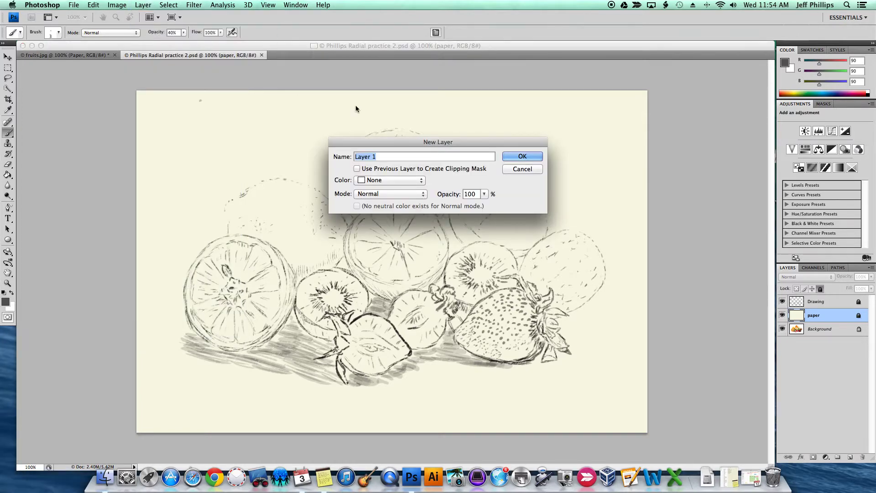
text(Painting)
click(510, 156)
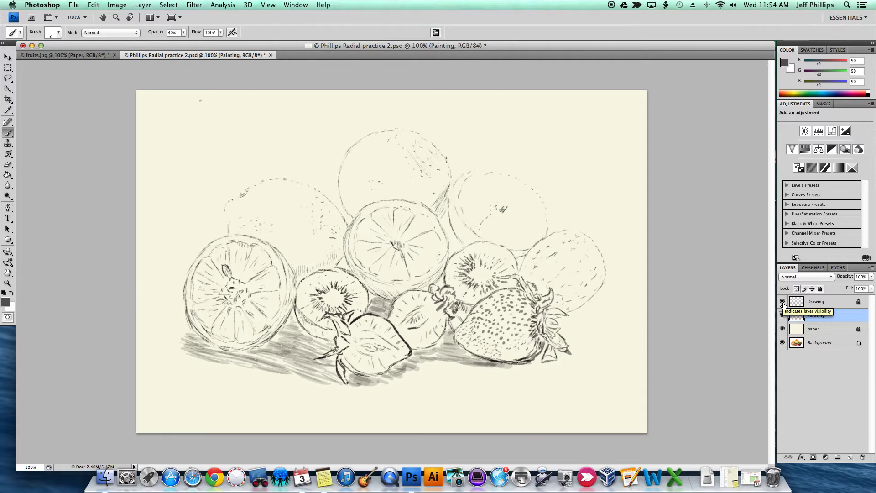
With the Drawing layer hidden, unlock the paper layer, set its opacity to 31%, and lock it again
click(817, 330)
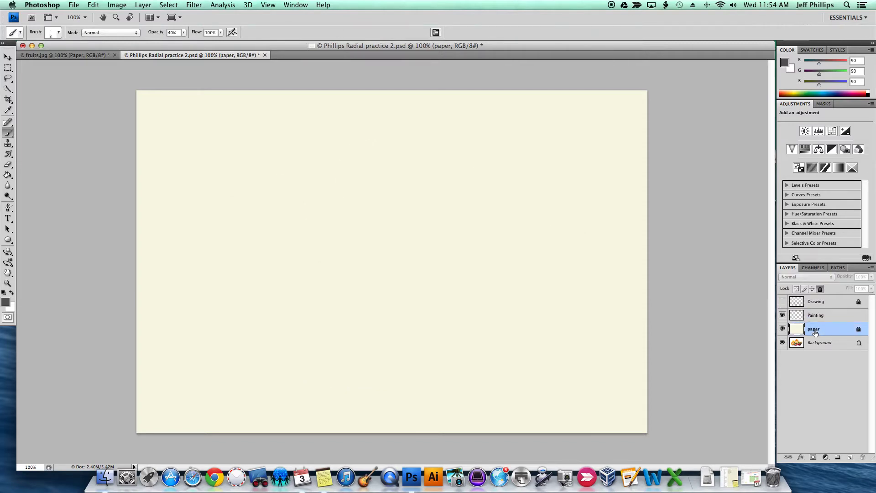
click(821, 288)
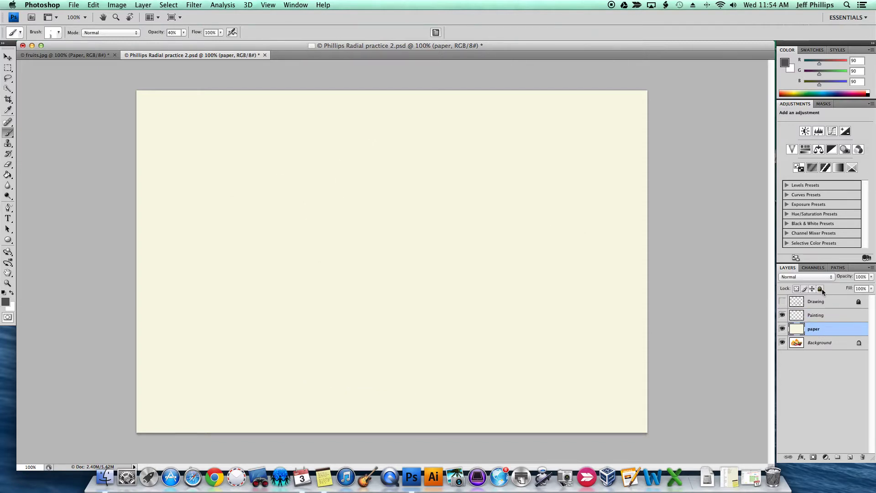
click(872, 277)
drag(867, 287, 837, 288)
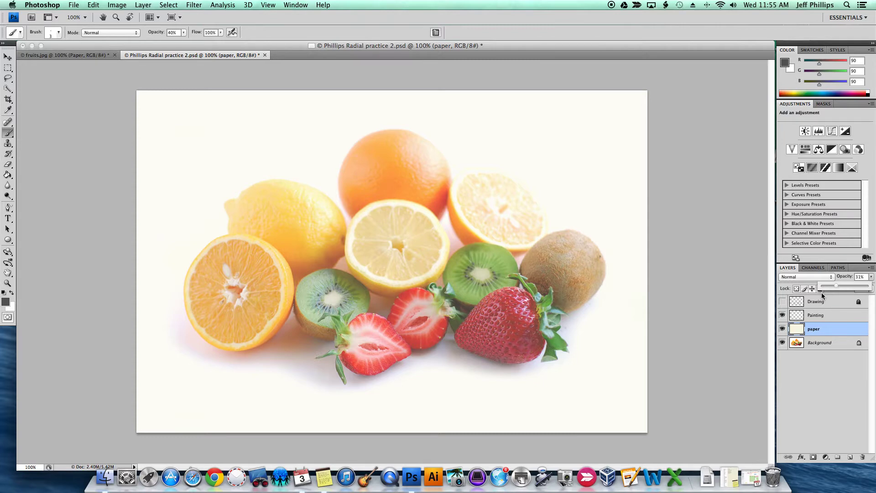
click(872, 277)
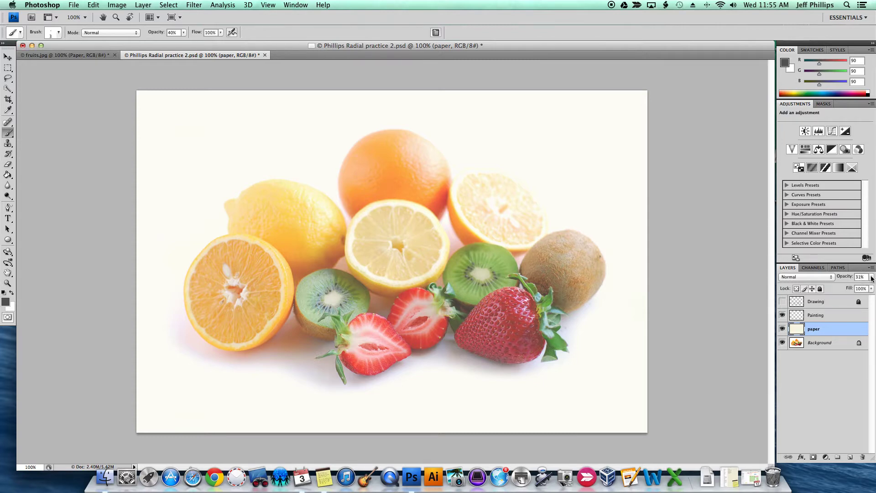
click(820, 289)
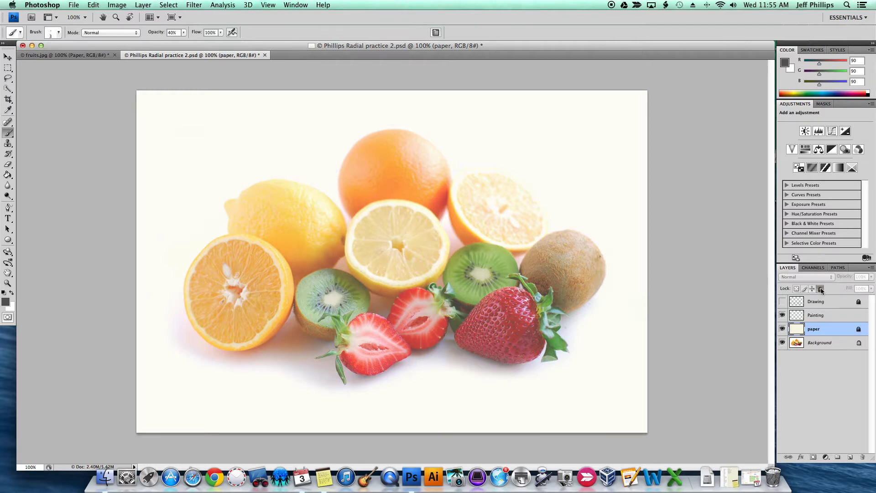
Select the Painting layer and choose the Soft Oil Pastel brush for the Brush tool
click(824, 320)
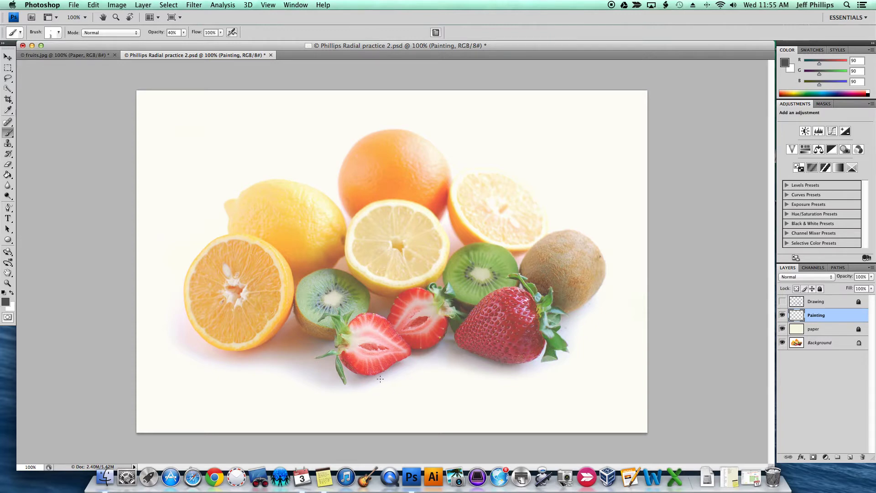
click(7, 136)
click(58, 33)
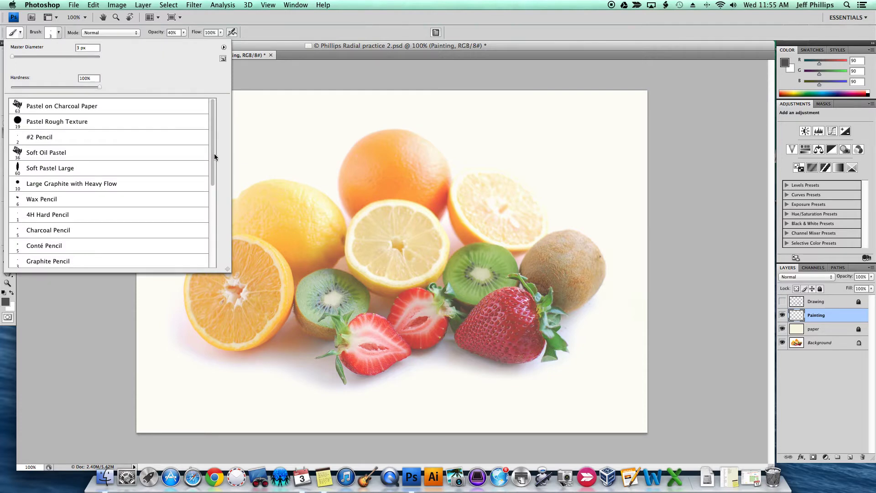
mouse_move(214, 156)
mouse_down()
mouse_move(215, 239)
mouse_move(211, 223)
mouse_up()
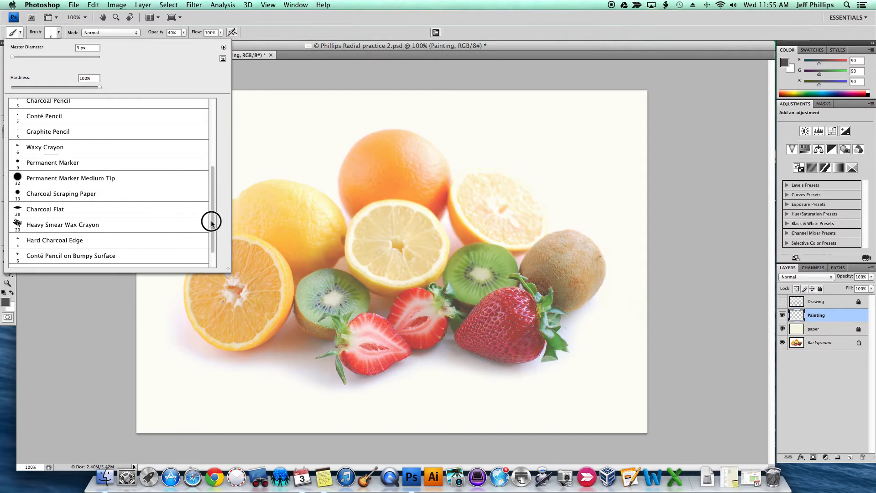
drag(212, 222, 208, 157)
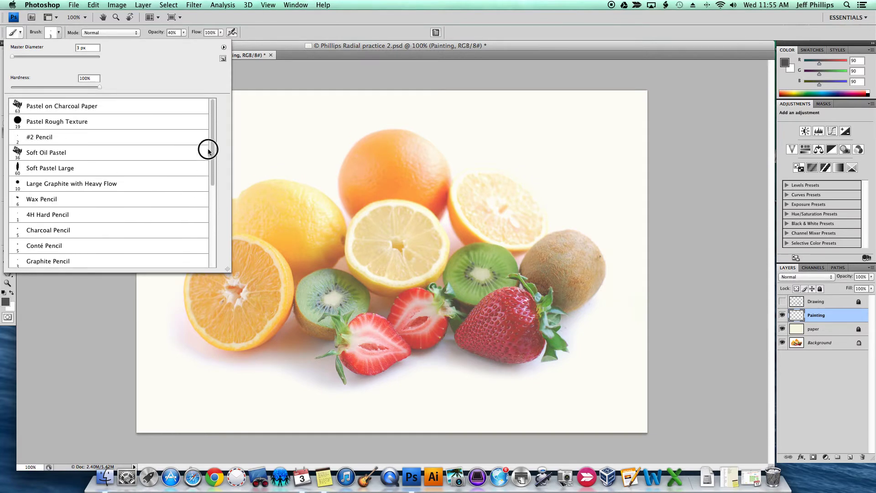
click(39, 154)
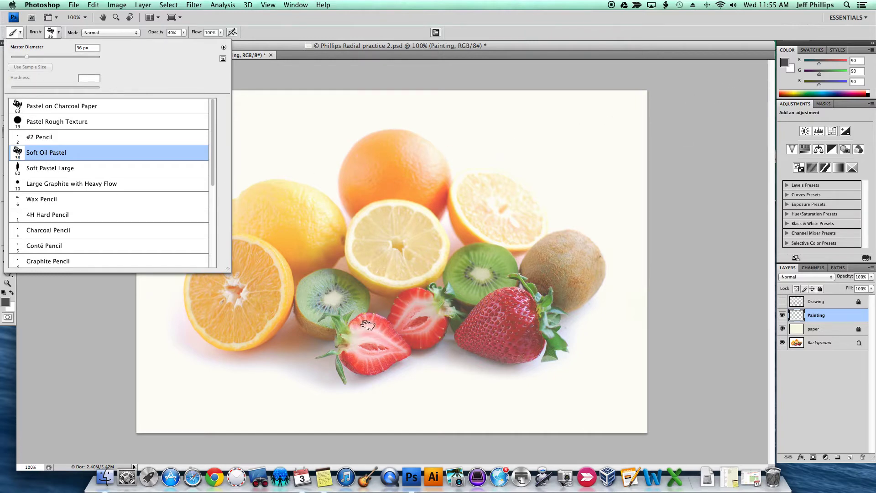
Set the foreground color to a red sampled from the cut strawberry, slightly more saturated (RGB 249, 95, 90), and return to the Brush tool
click(784, 63)
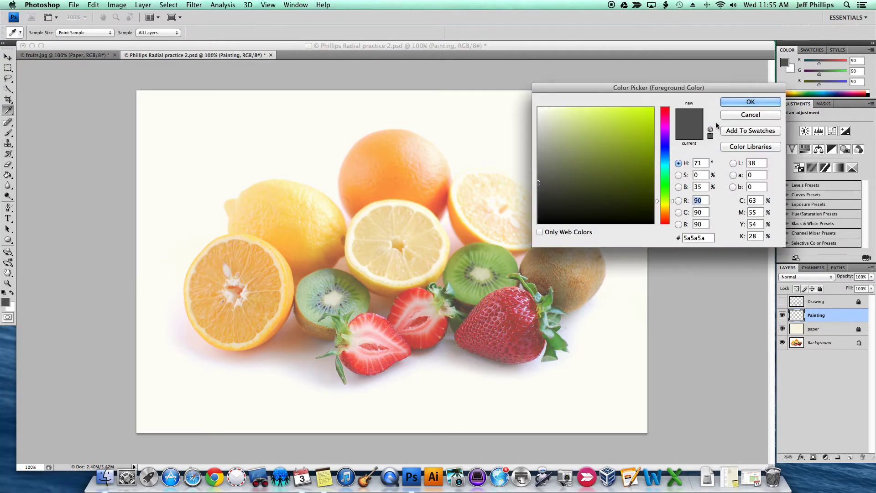
click(665, 113)
drag(665, 114, 665, 111)
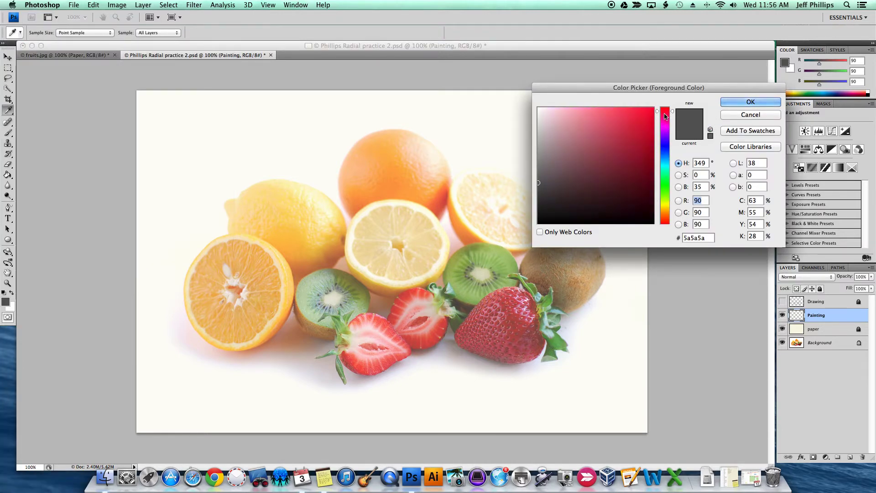
click(382, 316)
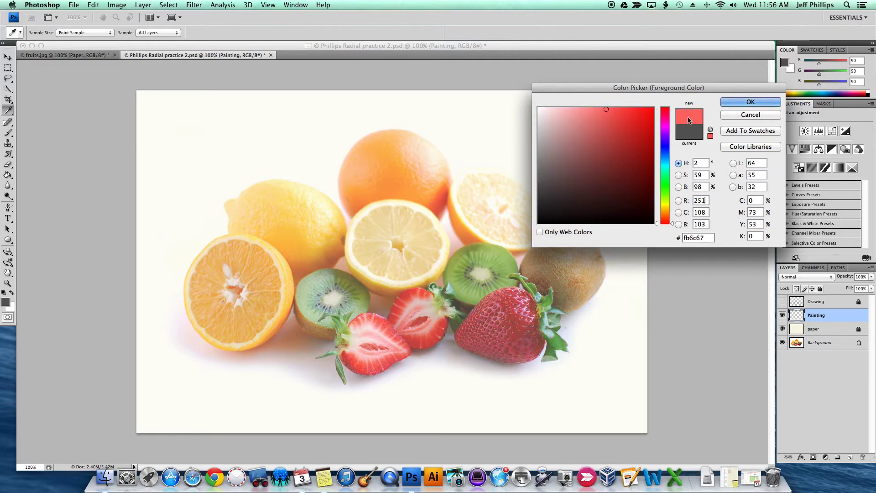
drag(607, 110, 613, 110)
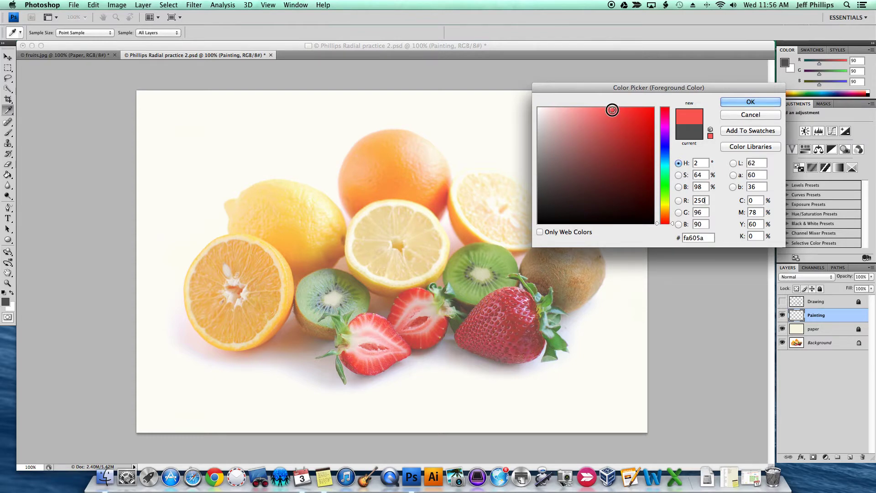
click(728, 103)
key(b)
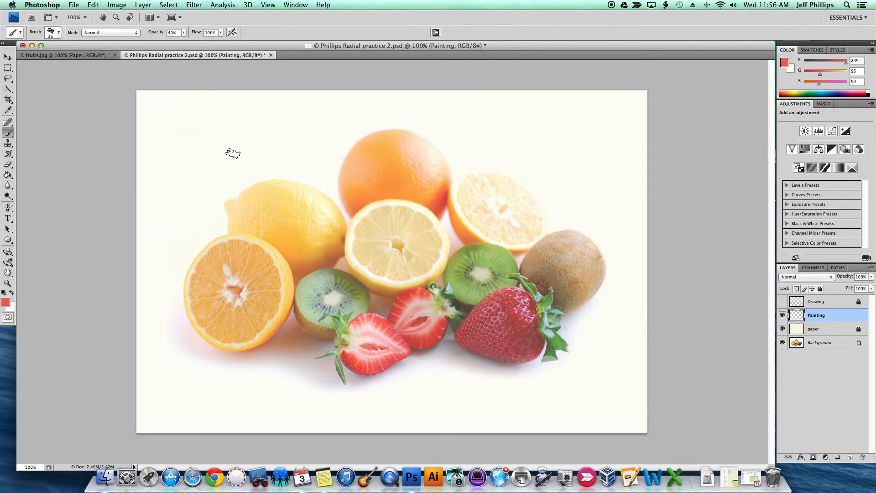
Paint a red test swatch in the canvas's upper-left corner, then a smaller one beside it with the brush diameter at 13 px
drag(163, 112, 170, 115)
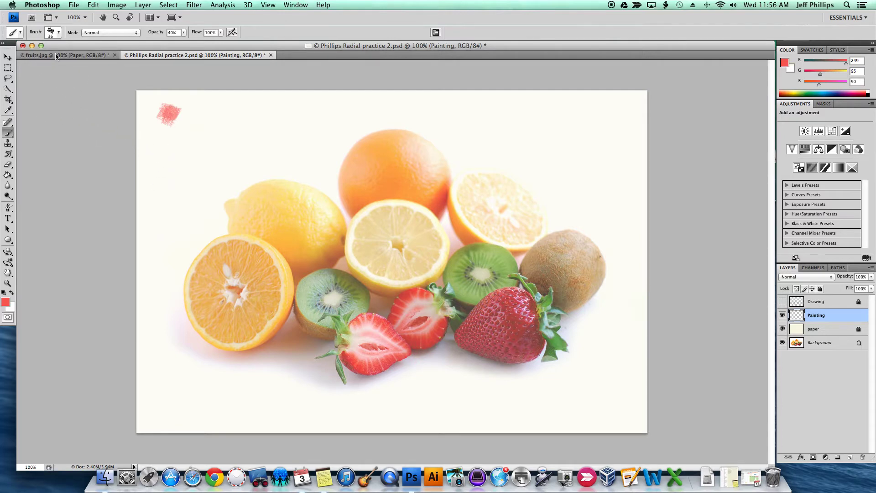
click(58, 32)
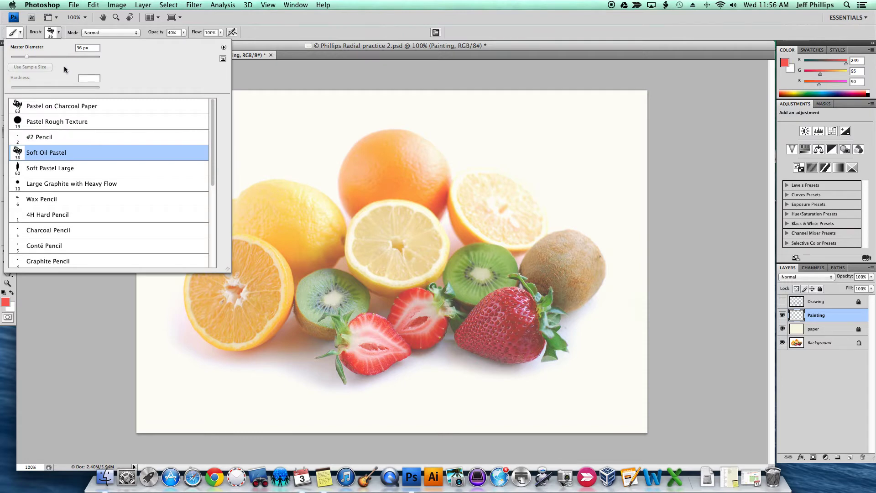
drag(26, 60, 16, 59)
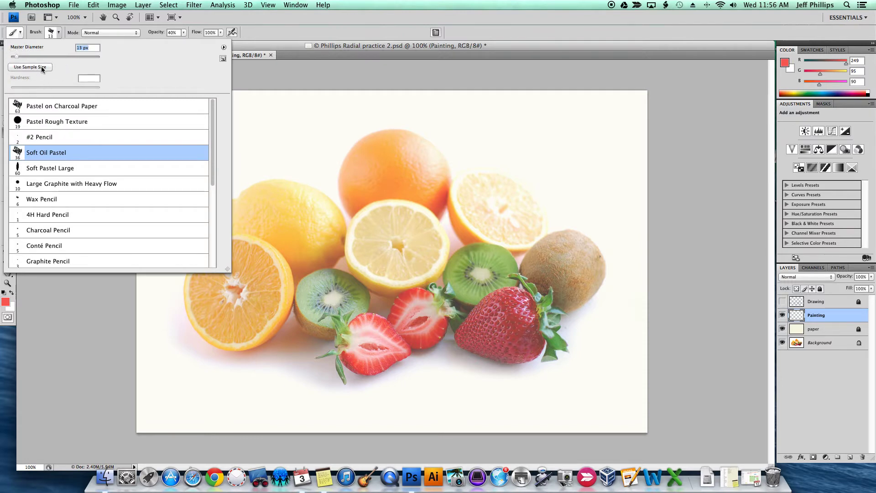
click(244, 97)
click(213, 109)
drag(218, 101, 218, 107)
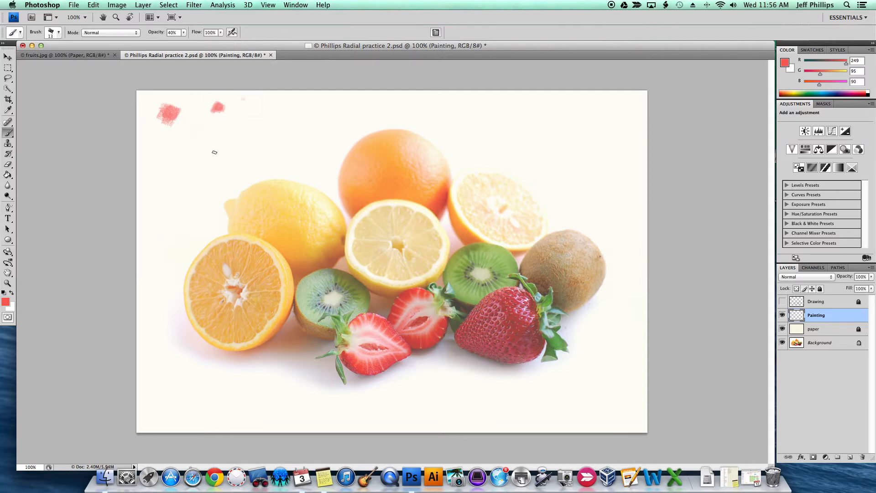
Set the brush opacity to 30% and paint over the edge of the larger red swatch
click(184, 32)
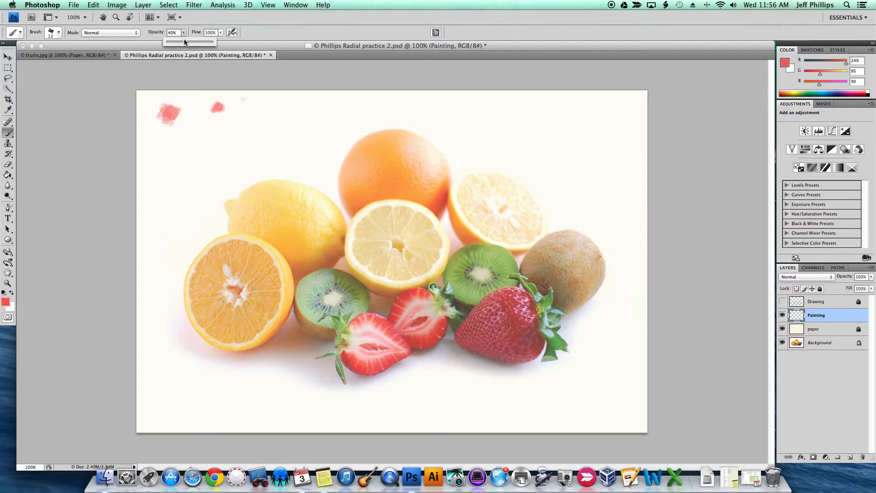
drag(185, 44, 181, 45)
drag(174, 112, 184, 116)
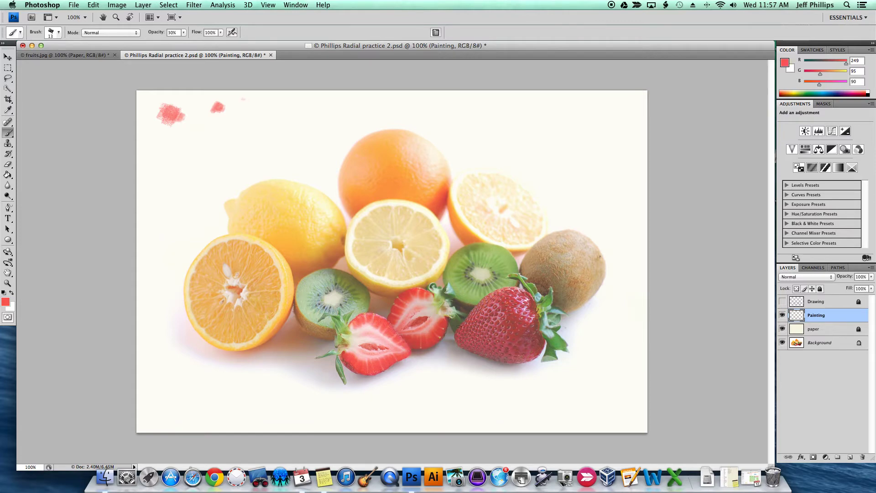
Unlock the paper layer and set its opacity to 66% to fade the fruit photo
click(828, 329)
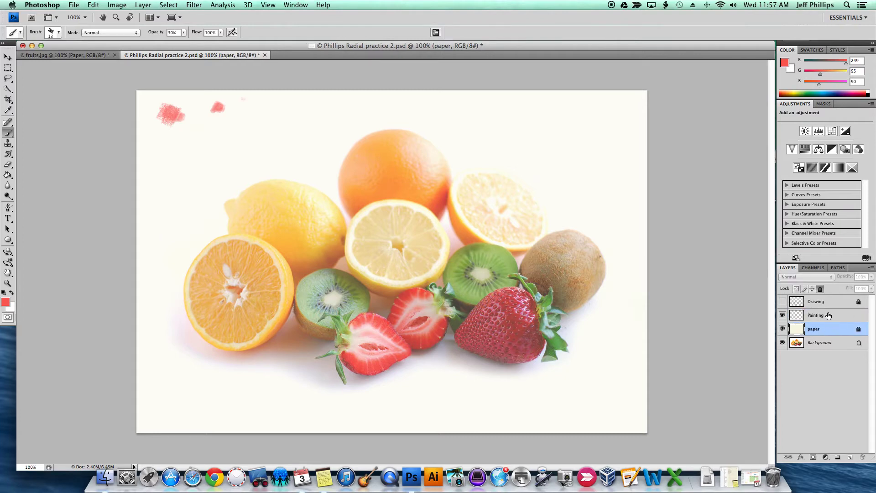
click(820, 289)
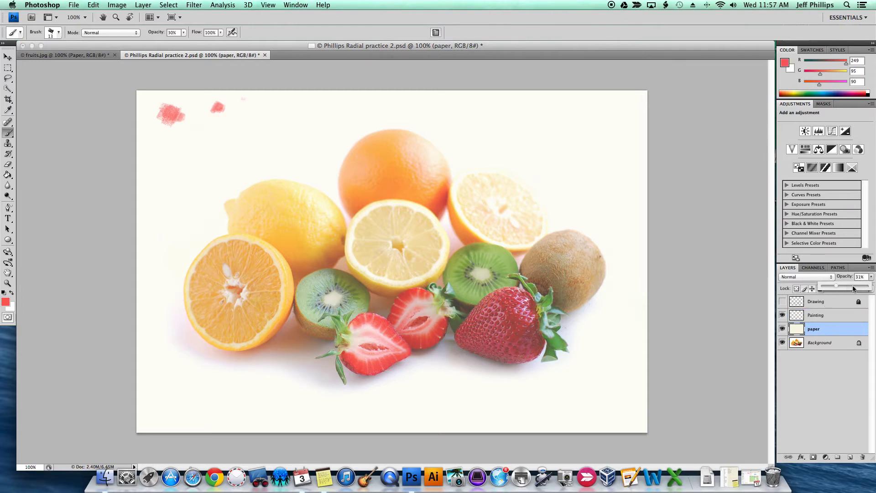
drag(838, 287, 852, 289)
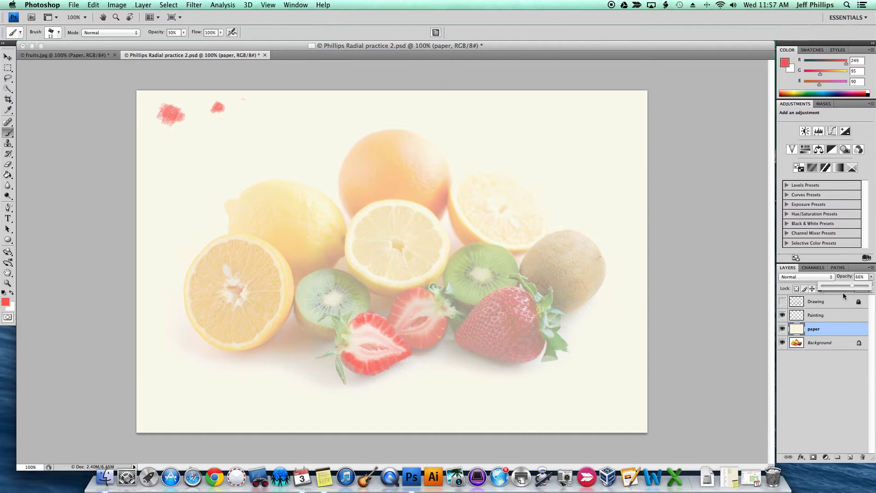
click(821, 332)
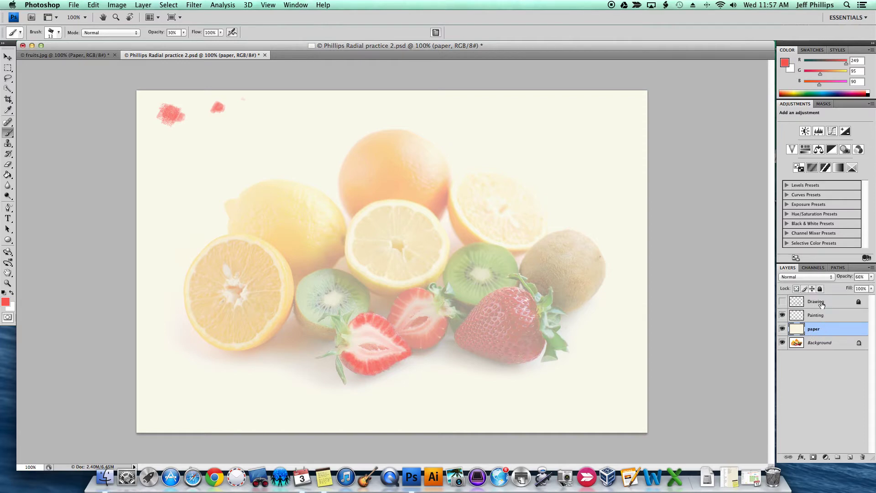
Paint red pastel strokes over the flesh of the front strawberry half on the Painting layer
click(819, 315)
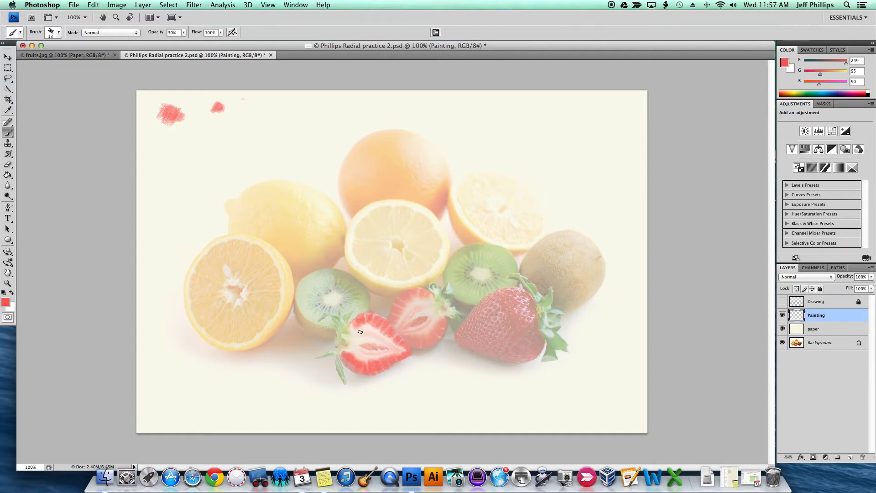
mouse_move(360, 332)
mouse_down()
mouse_move(377, 319)
mouse_move(360, 319)
mouse_move(401, 347)
mouse_move(356, 360)
mouse_up()
Set the foreground color to a lighter pink, RGB 245, 138, 135, and return to the Brush tool
click(785, 68)
click(610, 110)
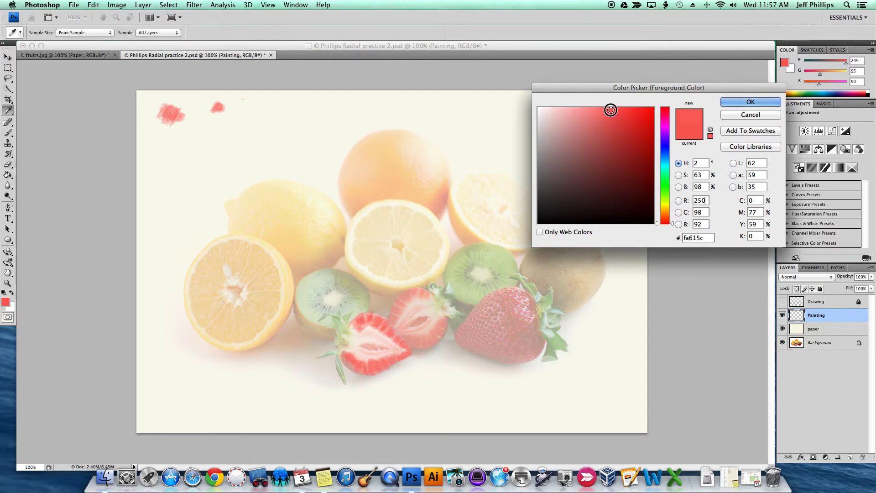
drag(611, 110, 590, 112)
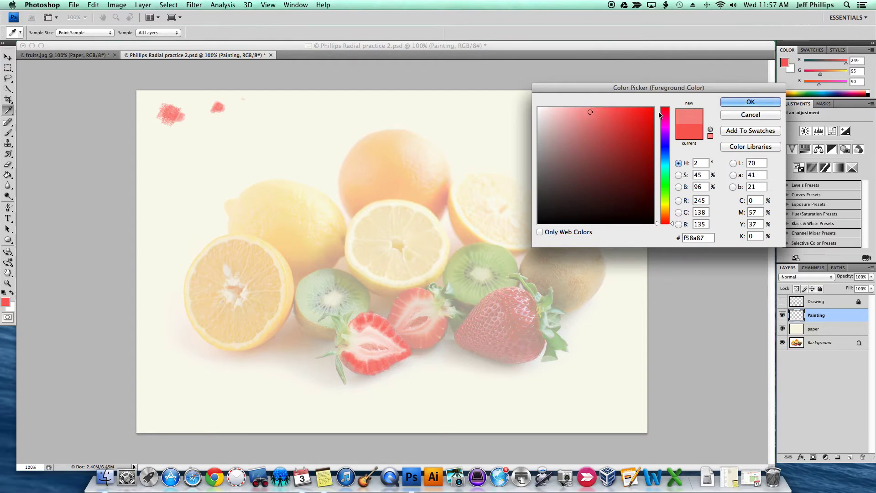
key(Return)
key(b)
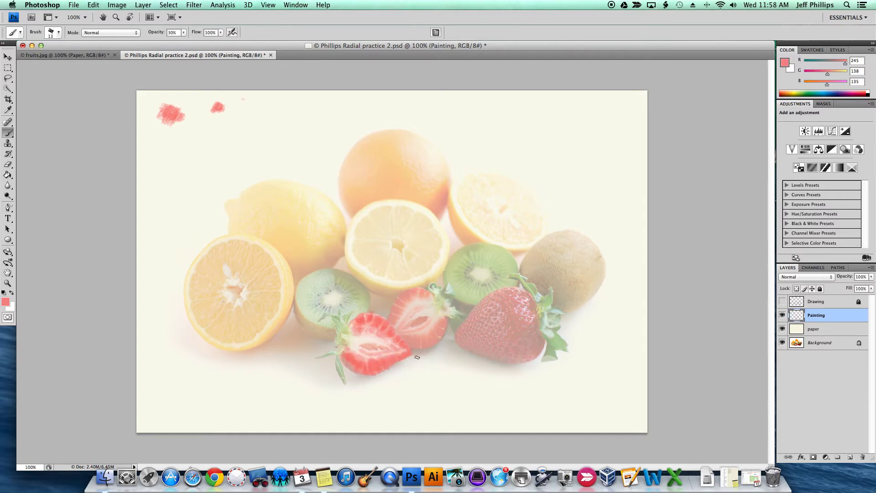
Set the foreground color to a pale pink, RGB 245, 207, 206, for the strawberry's inner flesh
click(785, 62)
drag(590, 115, 556, 112)
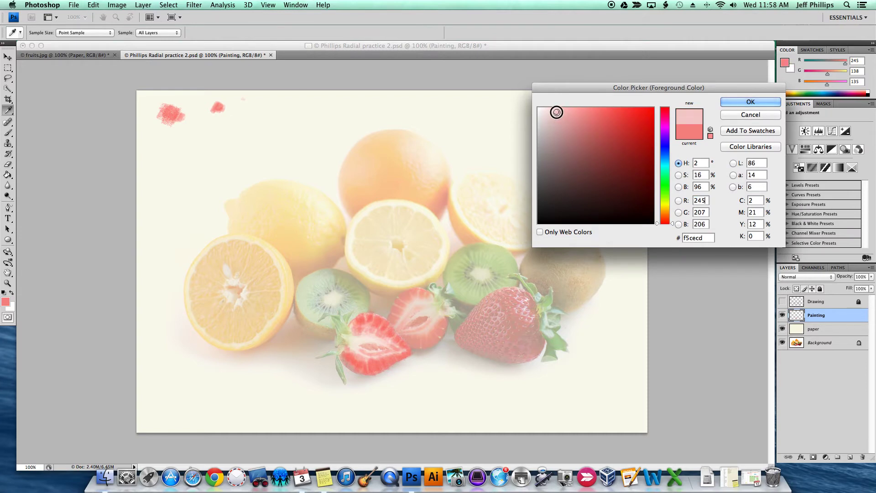
click(750, 102)
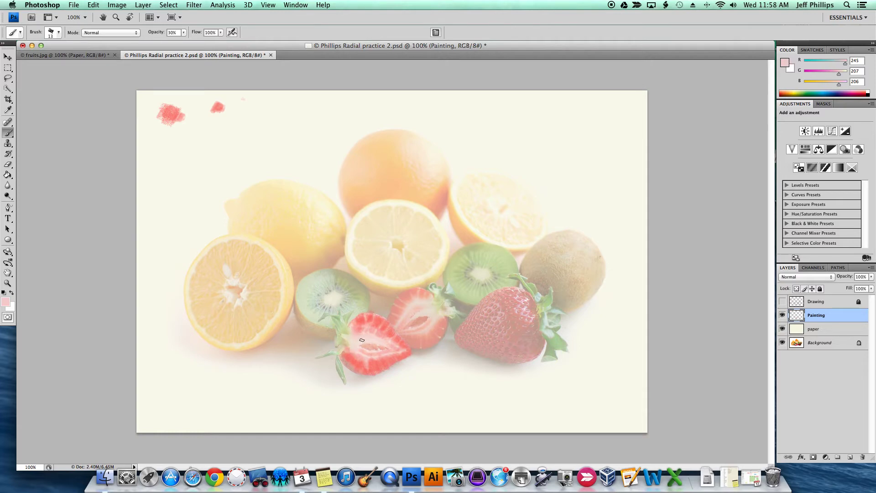
Lighten the foreground color to a near-white pink, RGB 250, 237, 236
click(785, 64)
drag(556, 112, 543, 111)
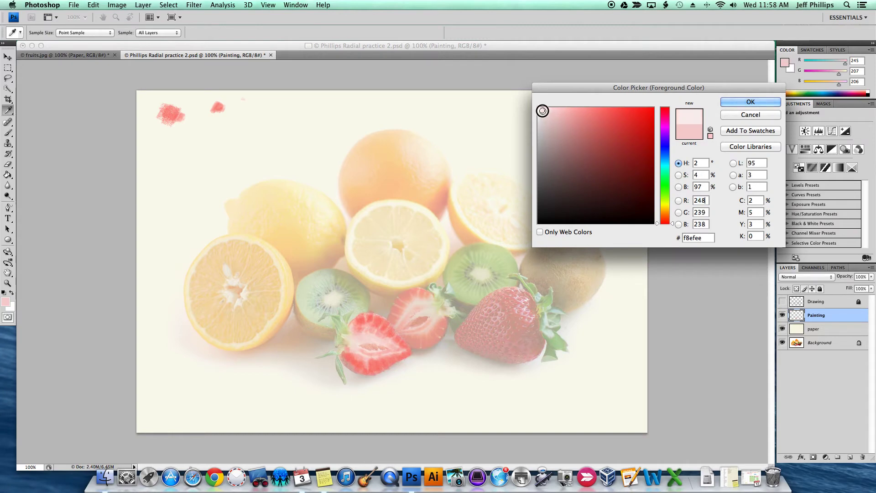
click(739, 104)
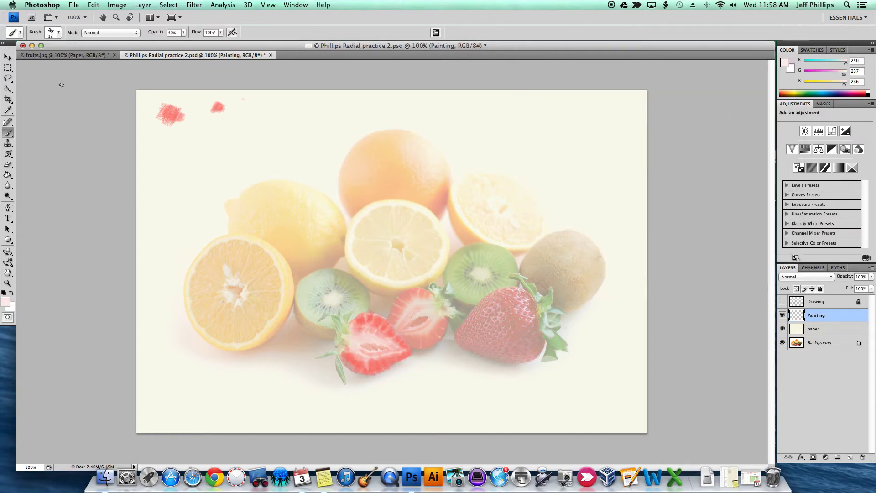
Reduce the brush size to 4 px and paint fine near-white strokes in the flesh of the front strawberry half
click(58, 32)
drag(15, 57, 12, 57)
click(266, 95)
drag(375, 363, 385, 351)
Set the foreground color to a dark red, RGB 190, 83, 80, for the strawberry's shaded edge
click(786, 66)
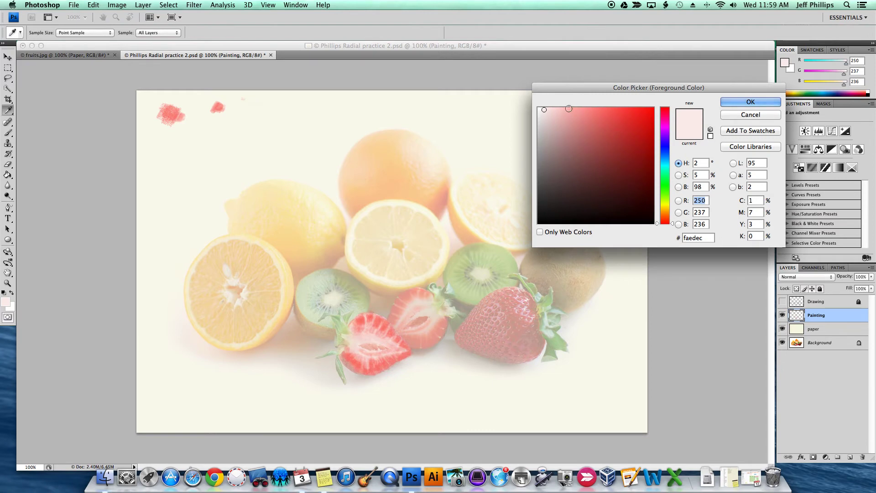
drag(566, 111, 606, 136)
click(751, 103)
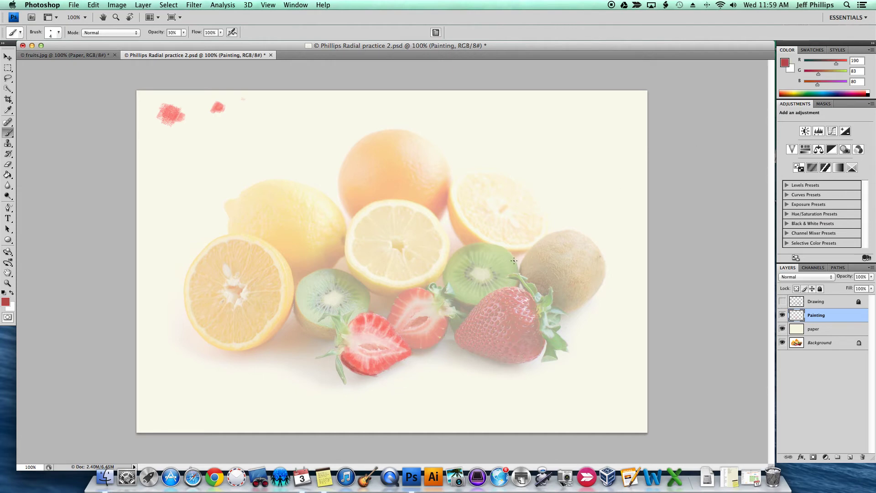
Set the foreground color to a dark green, RGB 44, 133, 57, for the strawberry leaves
click(785, 62)
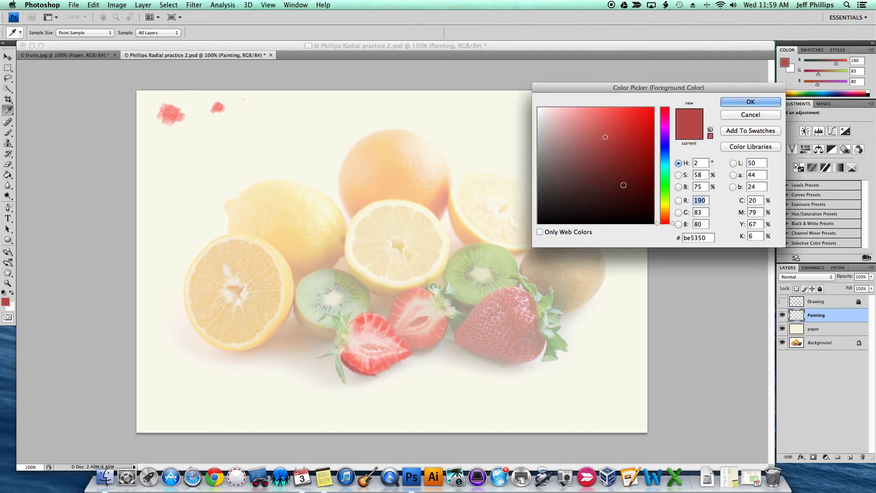
click(665, 182)
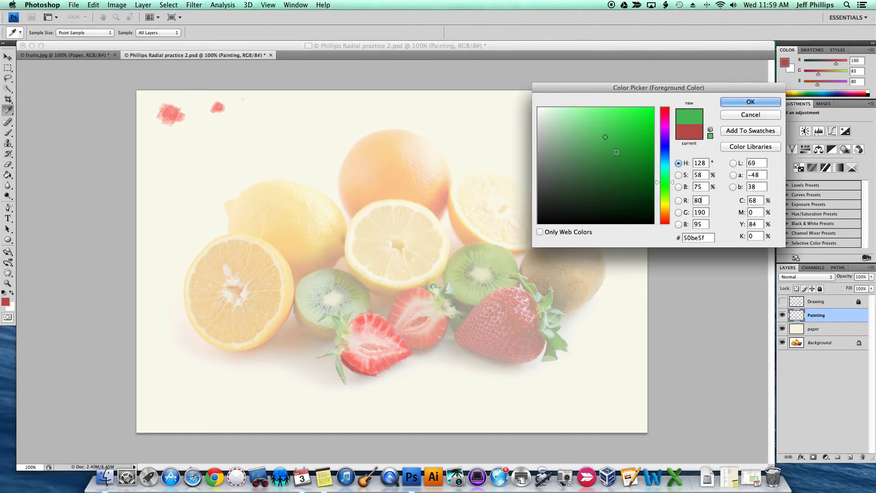
mouse_move(577, 152)
mouse_down()
mouse_move(566, 159)
mouse_move(559, 148)
mouse_move(592, 169)
mouse_move(614, 163)
mouse_up()
click(737, 103)
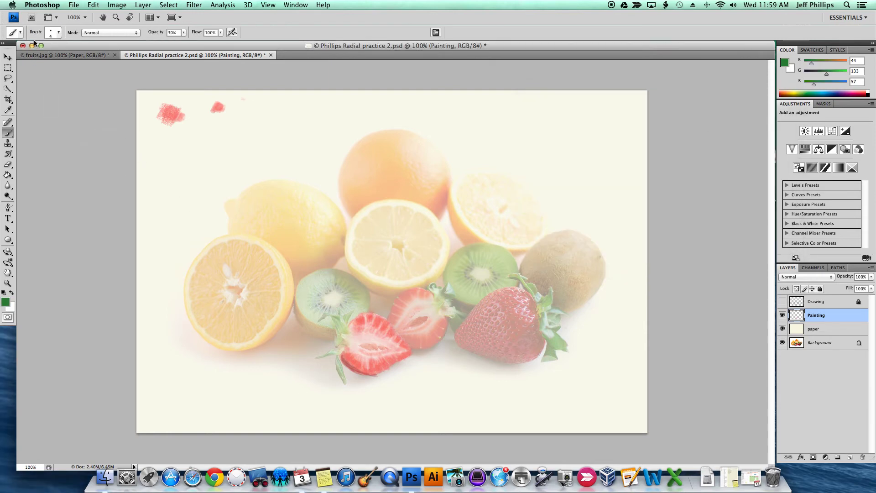
Enlarge the brush to 19 px and paint a green test dab beside the small red swatch and the front strawberry half's leaves
click(58, 32)
drag(16, 58, 19, 58)
click(255, 101)
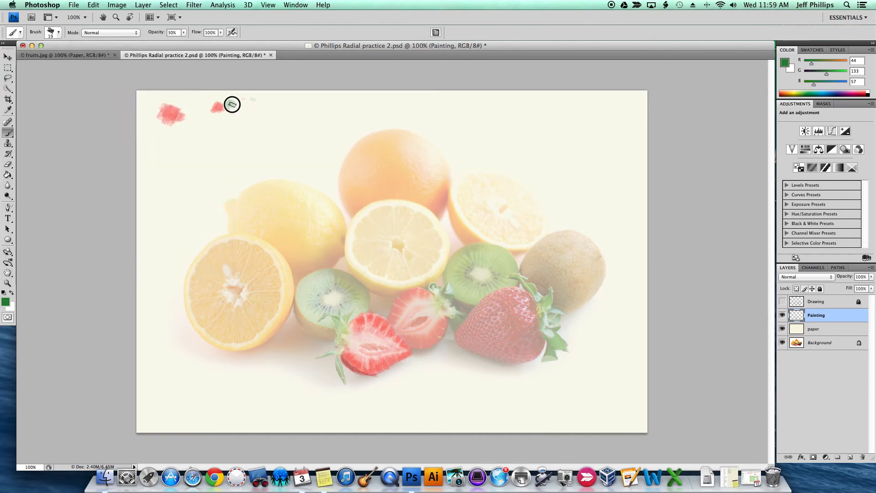
click(232, 105)
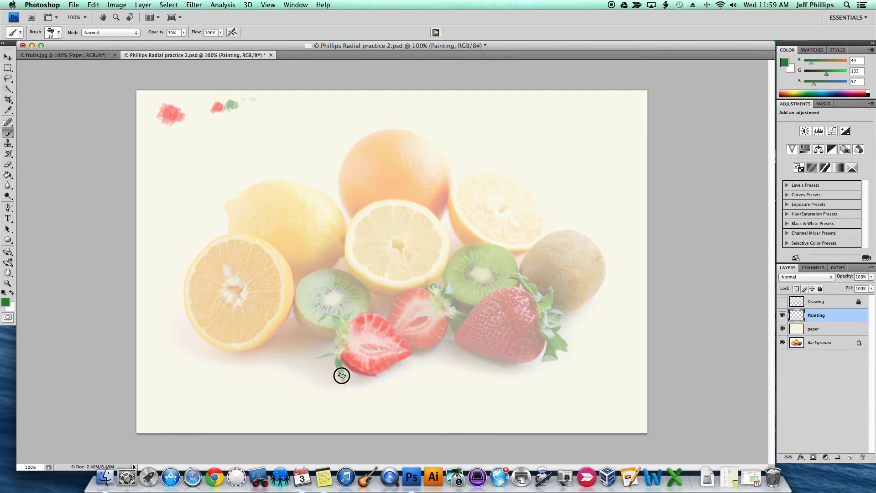
drag(336, 353, 318, 360)
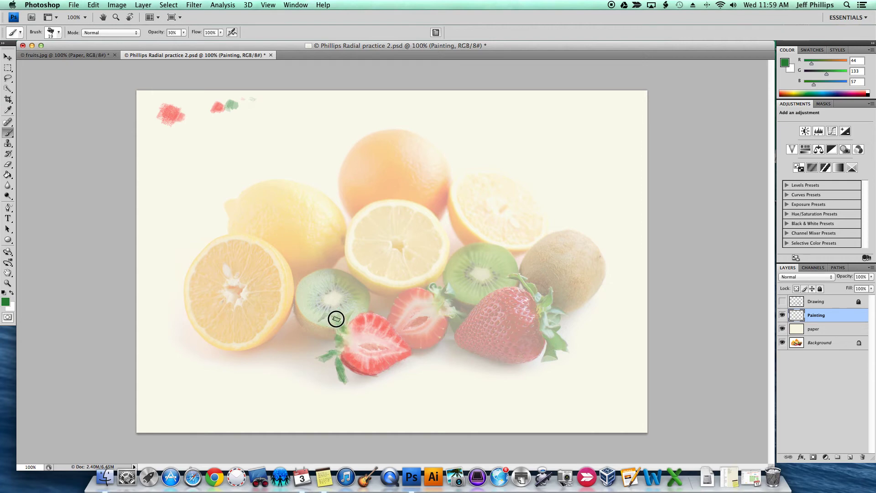
mouse_move(327, 318)
mouse_down()
mouse_move(349, 317)
mouse_move(342, 330)
mouse_up()
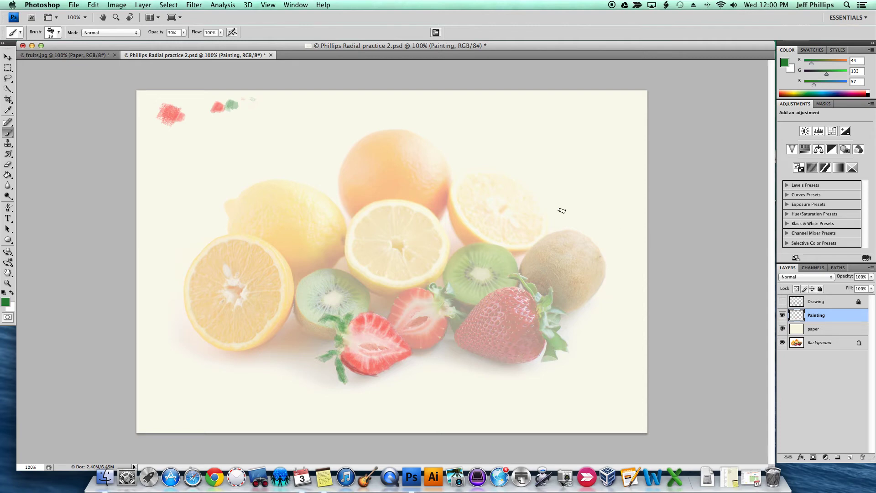
Reduce the brush size to 8 px and set the foreground color to a brighter green, RGB 61, 173, 77
click(58, 33)
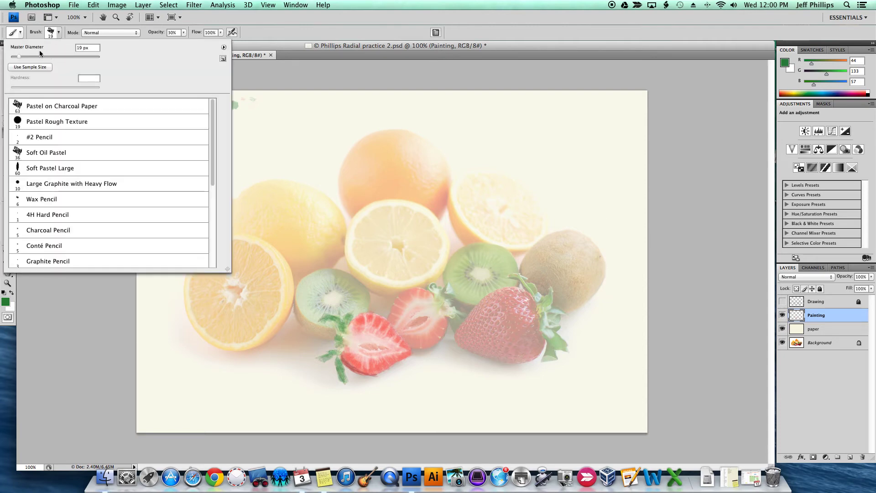
drag(18, 59, 15, 58)
click(280, 124)
click(785, 62)
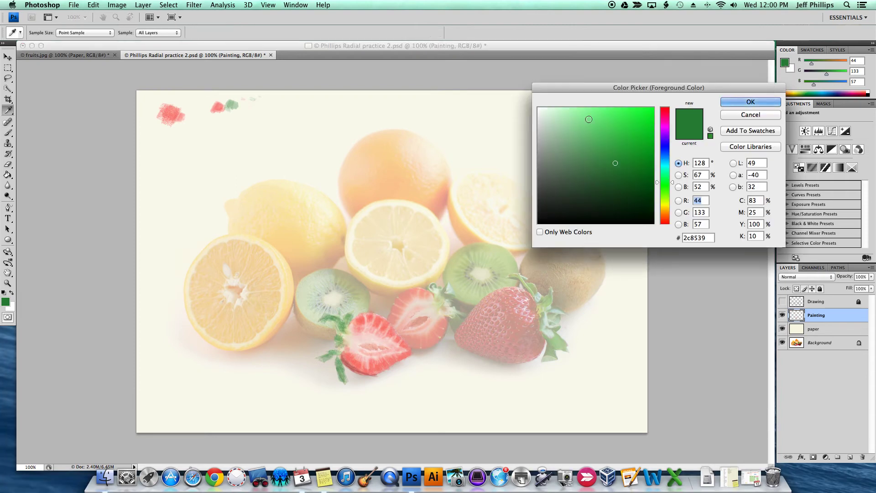
click(614, 152)
click(750, 102)
key(b)
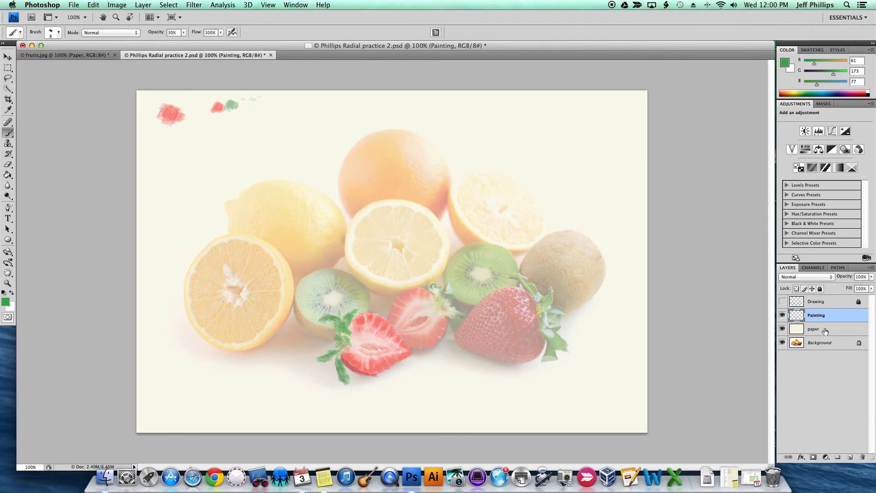
Raise the paper layer's opacity to 100% and briefly show the Drawing layer to check the painted strawberry without the photo
click(825, 331)
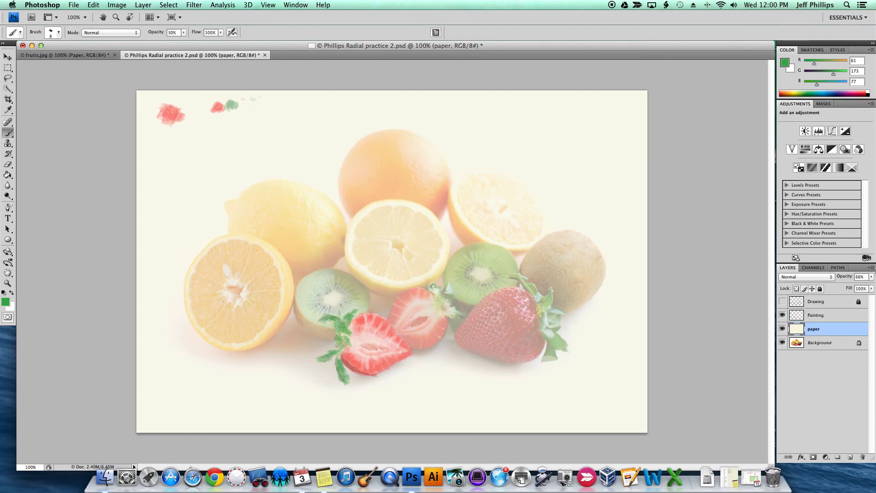
click(872, 277)
drag(853, 286, 867, 287)
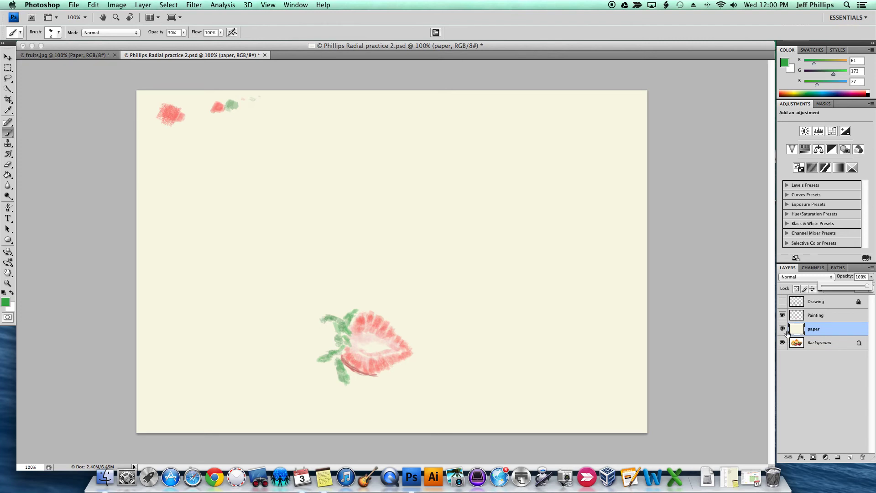
click(782, 301)
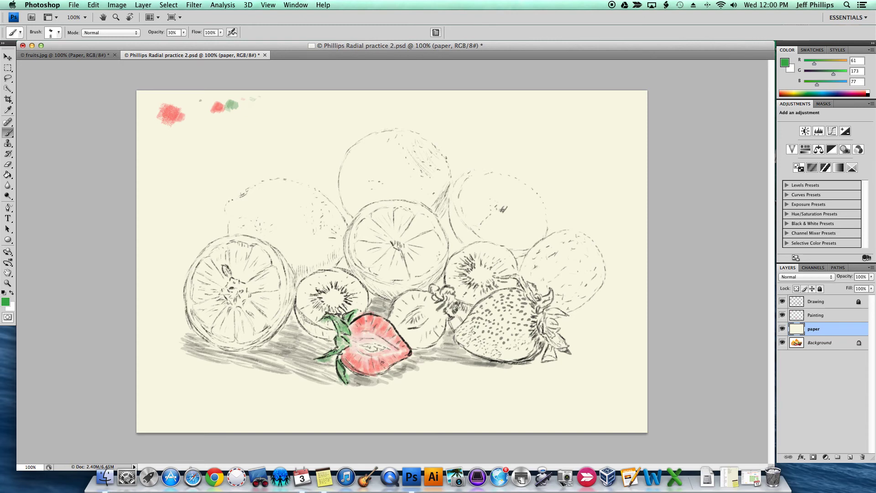
click(782, 302)
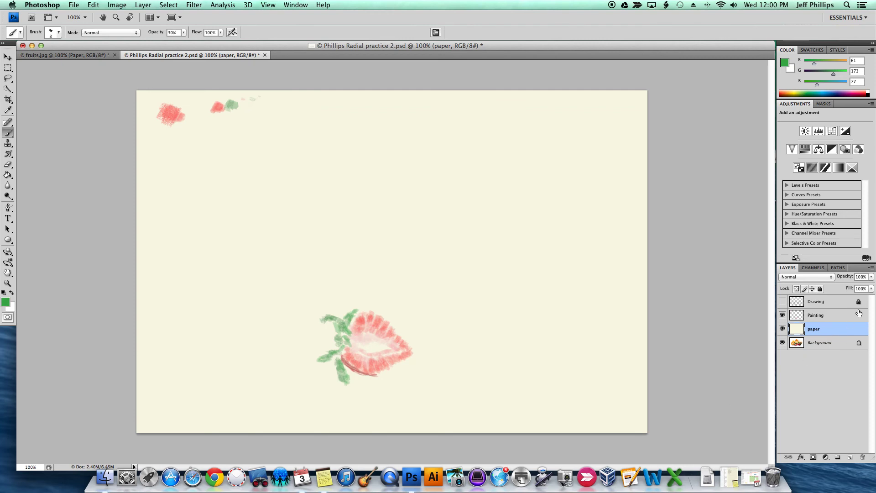
Lower the paper layer's opacity to 65% so the fruit photo can guide the painting again
click(871, 277)
mouse_move(870, 284)
mouse_down()
mouse_move(845, 284)
mouse_move(853, 287)
mouse_up()
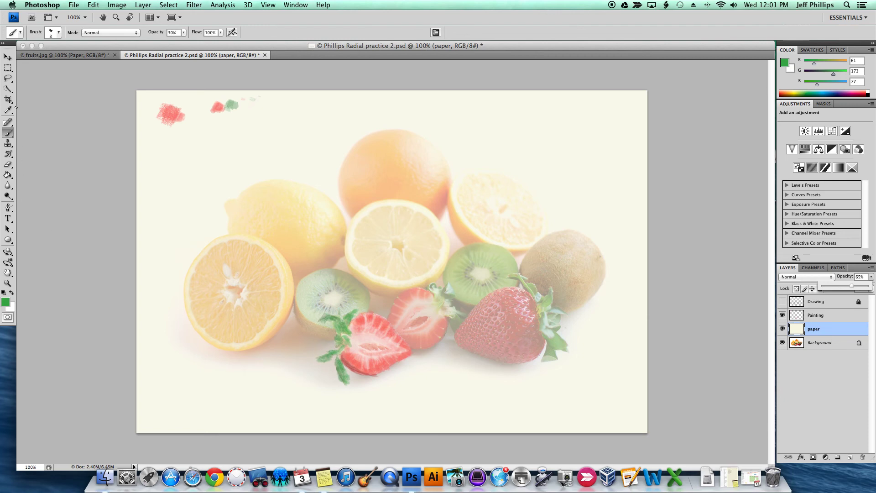
Open the recently used Radial example PSD to view the finished fruit painting
click(69, 55)
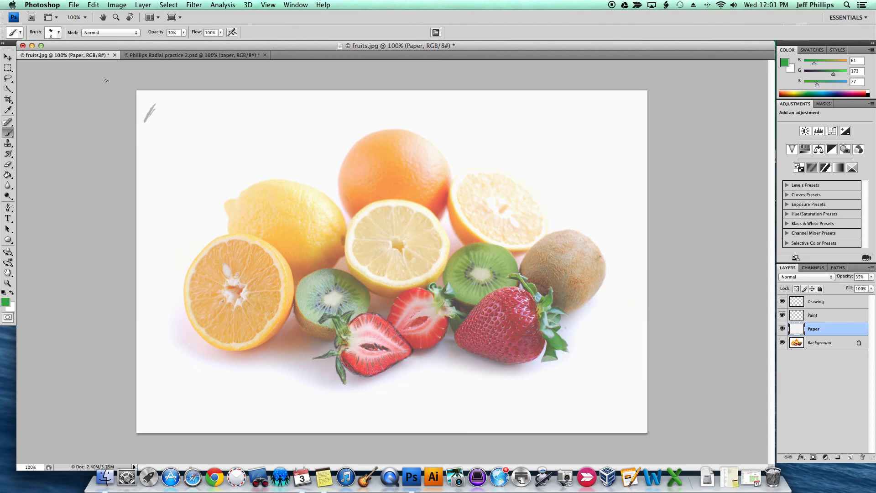
click(74, 5)
mouse_move(88, 52)
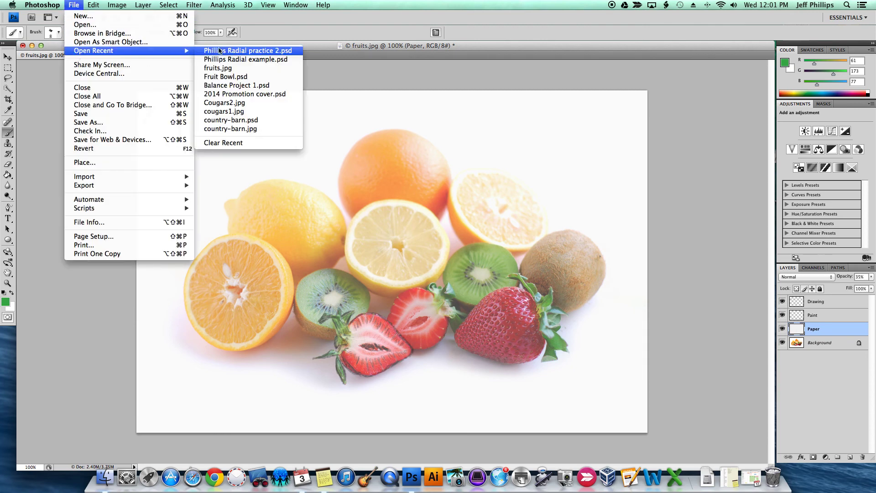
click(245, 59)
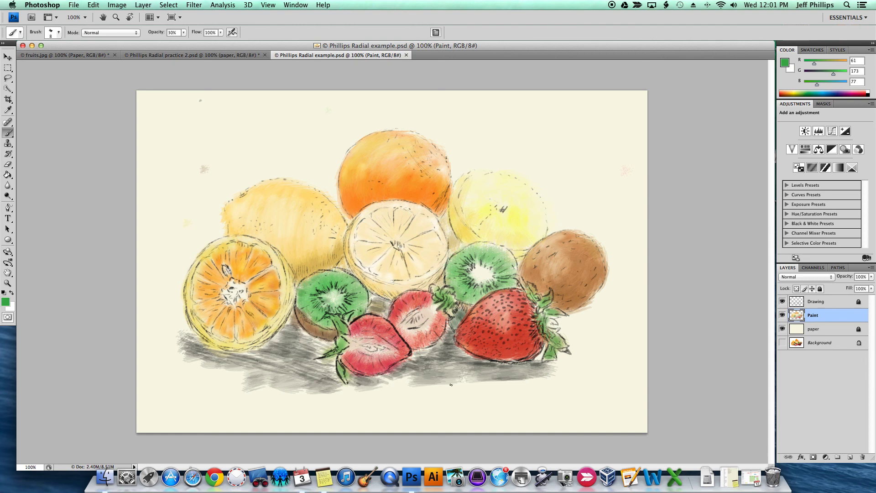
drag(451, 385, 455, 381)
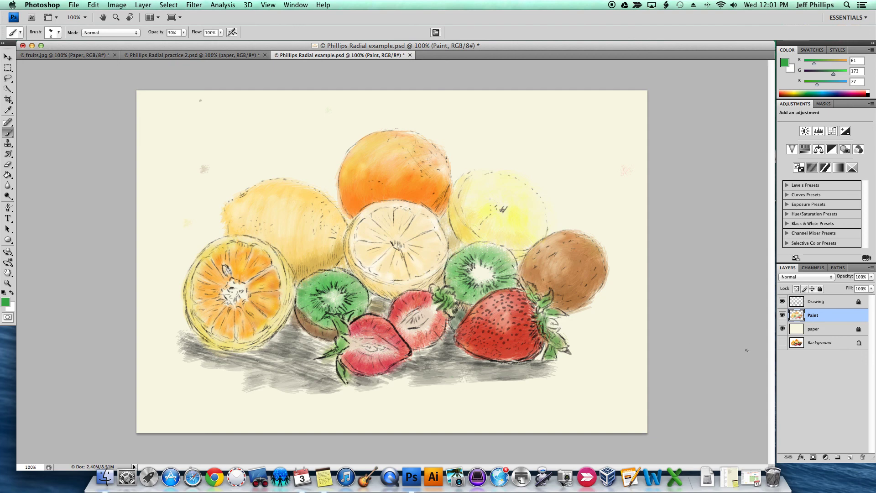
Hide and reshow the Drawing layer and the Paint layer in turn to compare the line work and color of the example
click(782, 302)
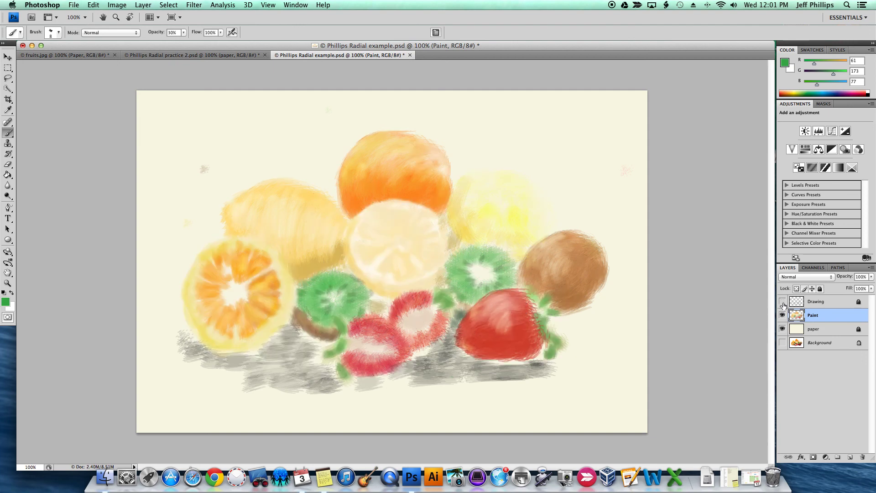
click(783, 302)
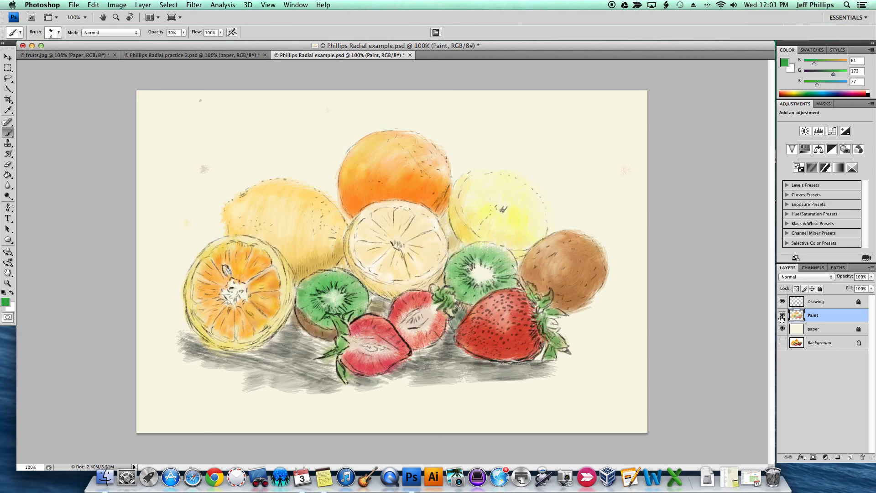
click(782, 315)
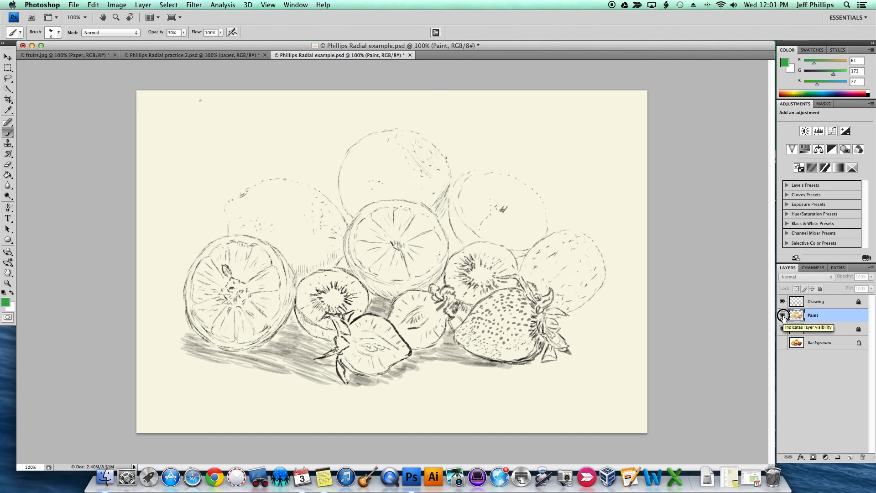
click(782, 315)
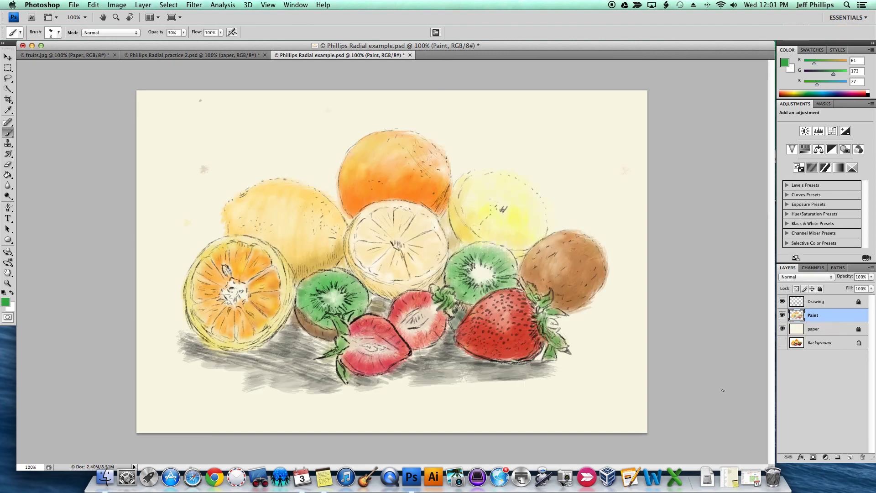